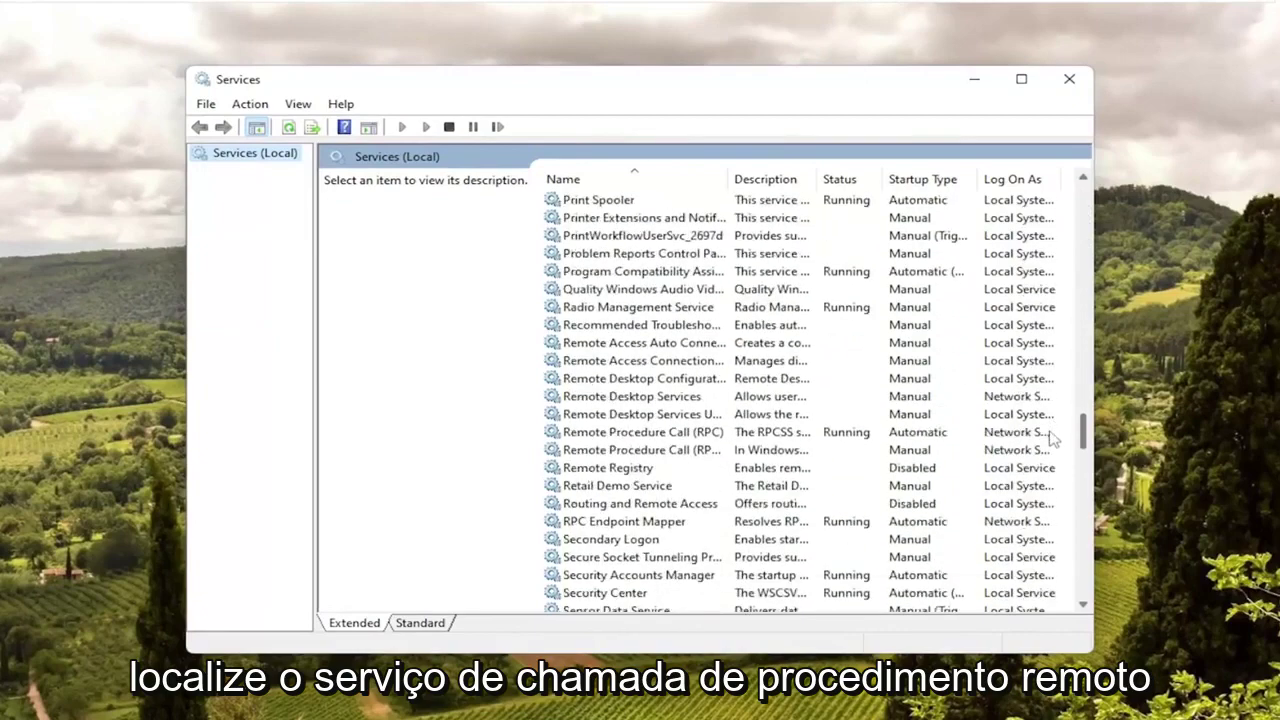
Check that the Remote Procedure Call (RPC) service is running in its properties.
{"action": "left_click", "coordinate": [617, 362]}
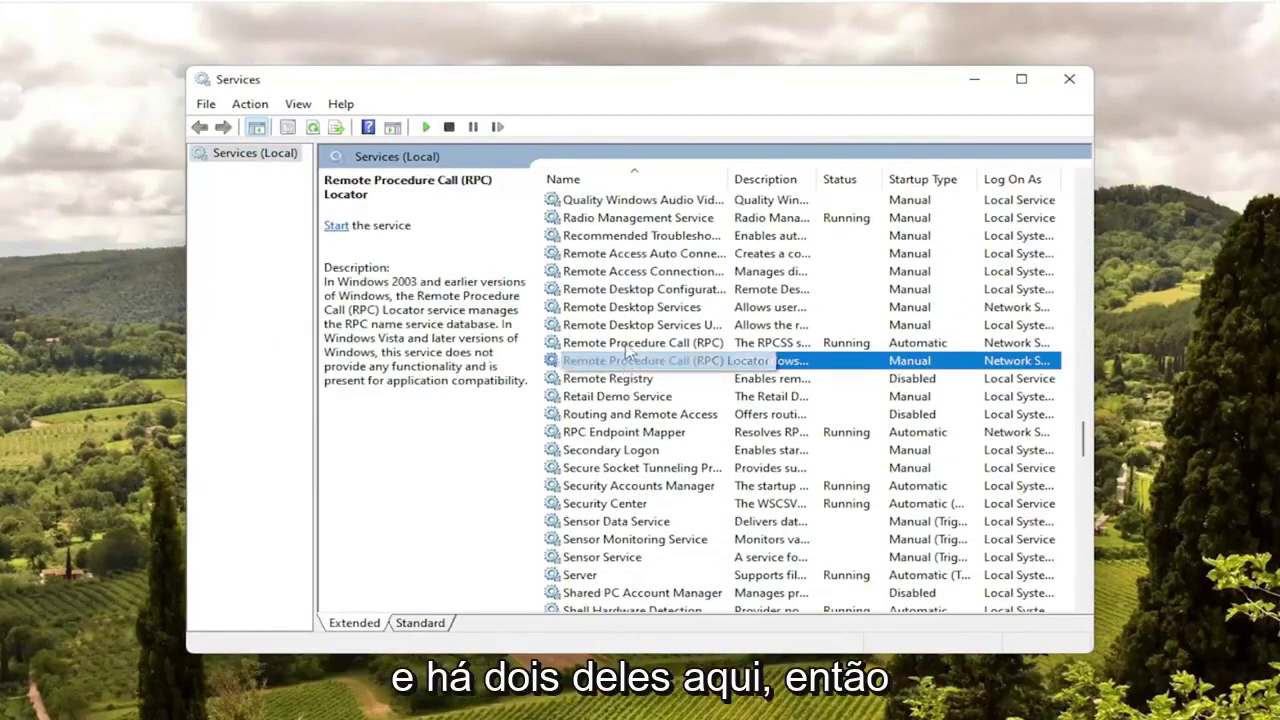
{"action": "left_click", "coordinate": [628, 343]}
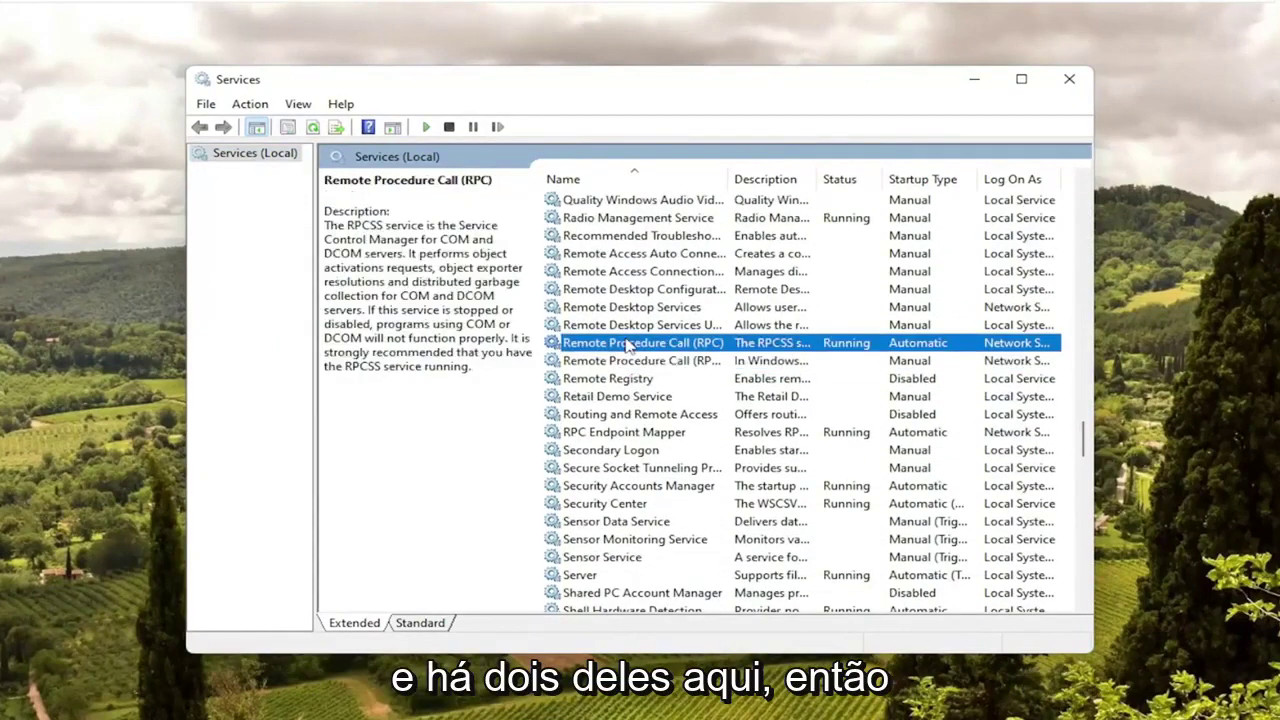
{"action": "double_click", "coordinate": [603, 347]}
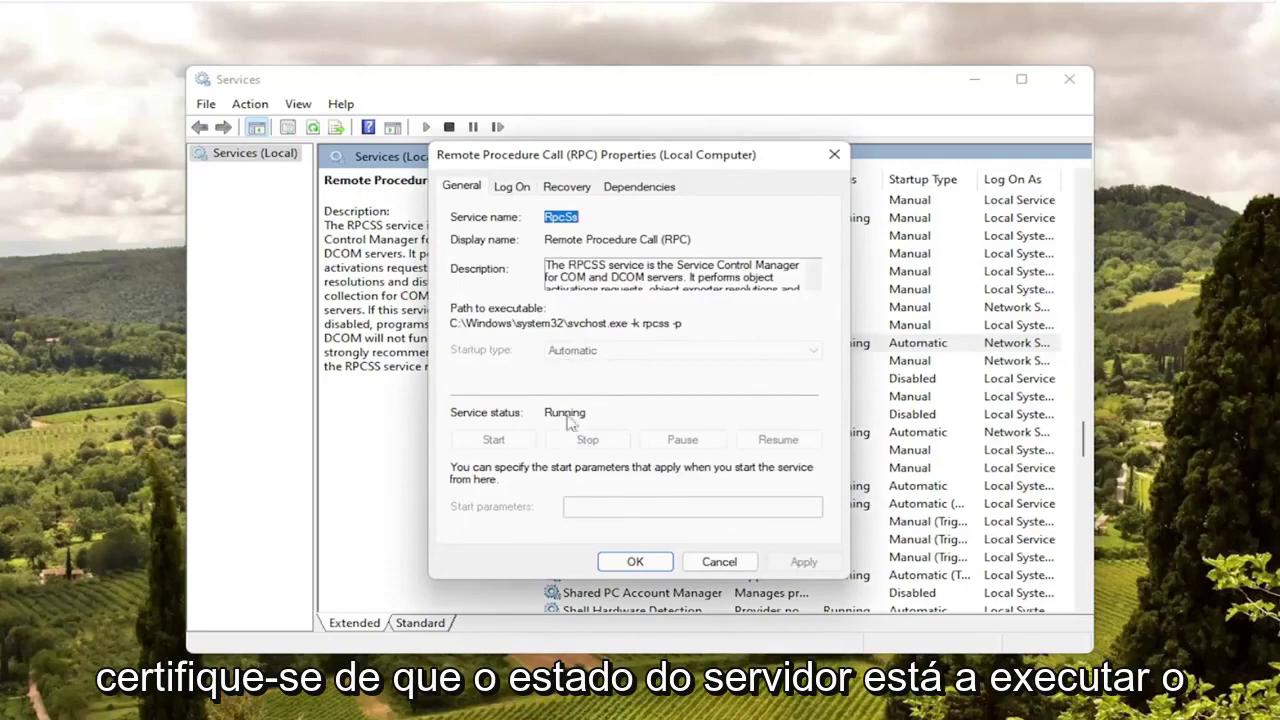
{"action": "left_click", "coordinate": [635, 562]}
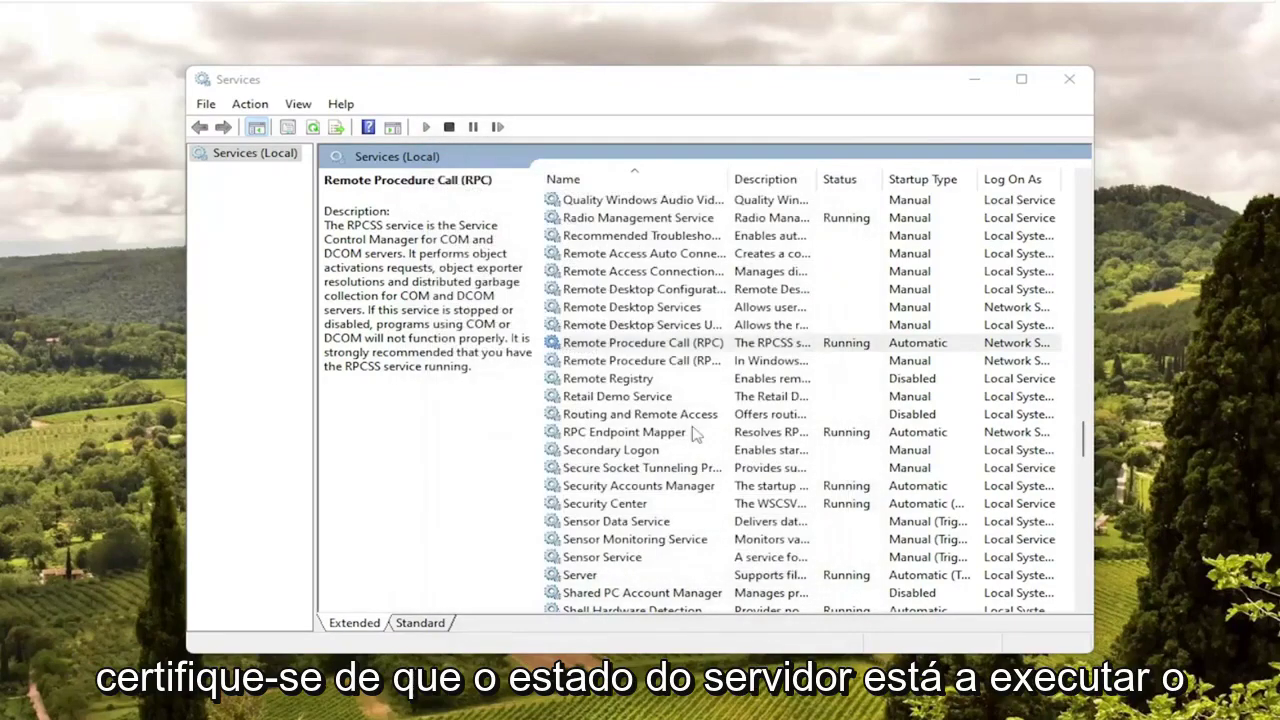
Set RPC Locator startup type to Automatic, start it, apply, and close Services.
{"action": "double_click", "coordinate": [646, 361]}
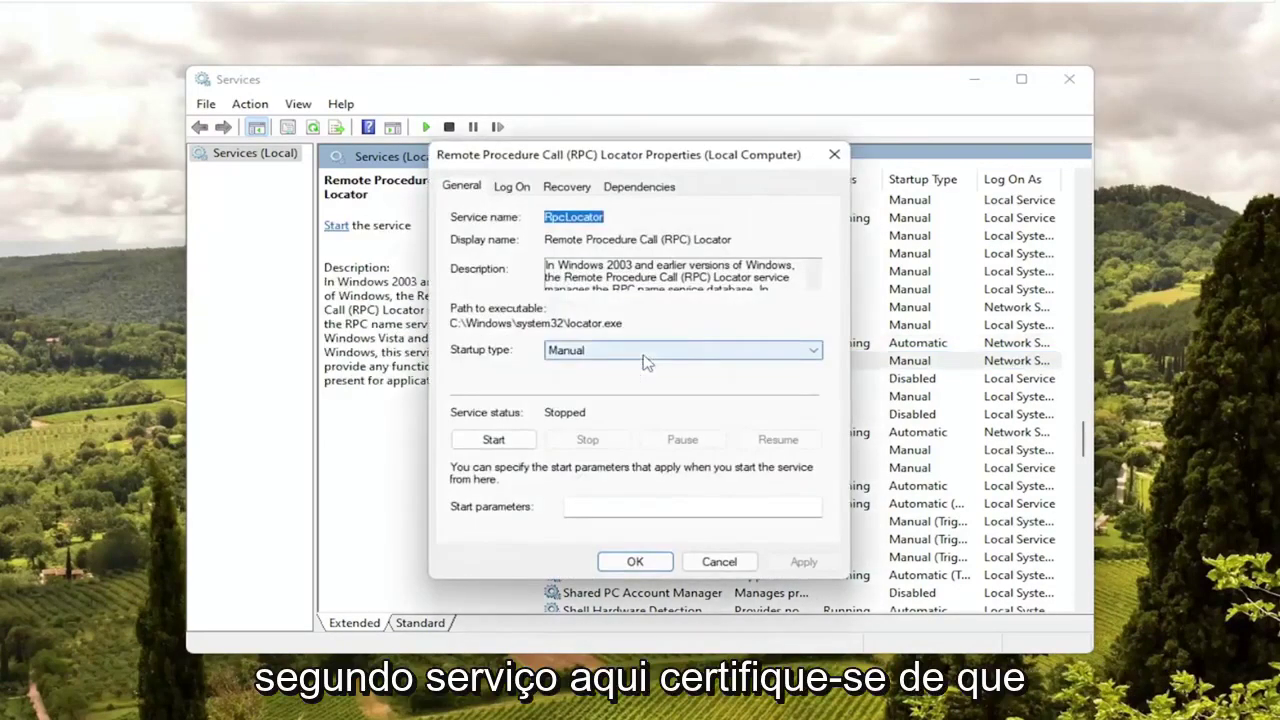
{"action": "left_click", "coordinate": [620, 351]}
{"action": "left_click", "coordinate": [589, 382]}
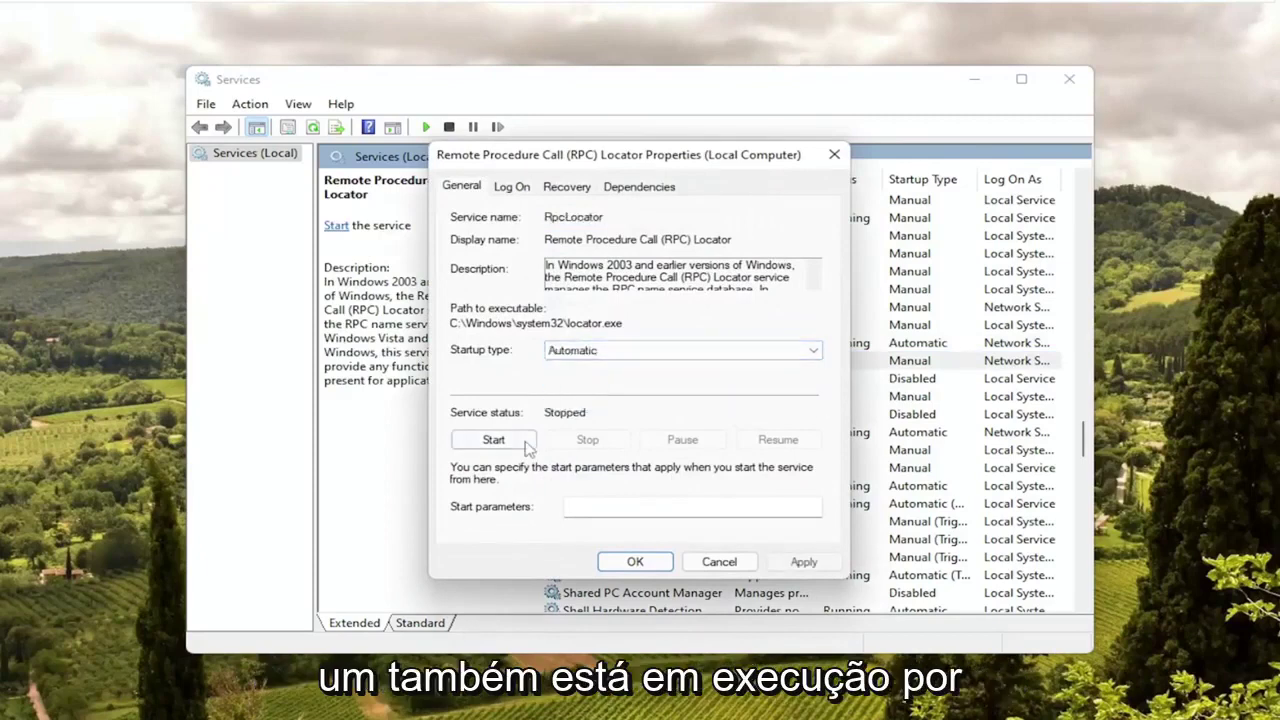
{"action": "left_click", "coordinate": [528, 442]}
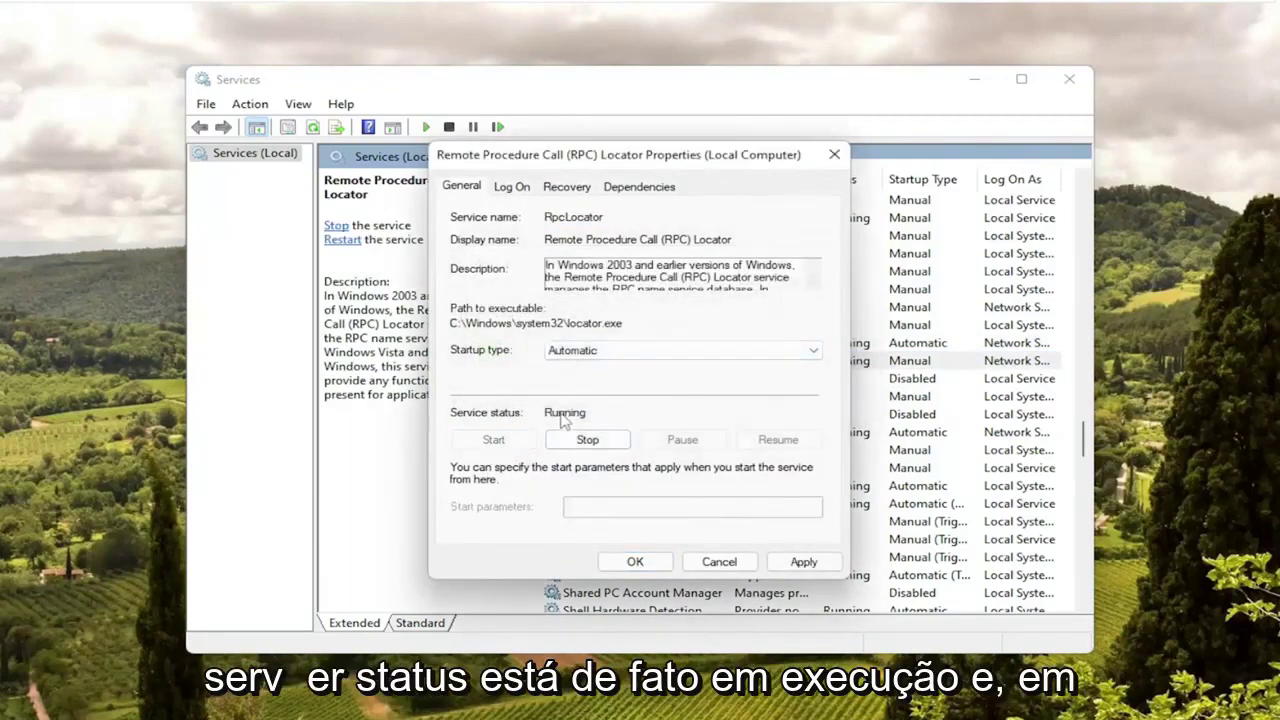
{"action": "left_click", "coordinate": [805, 562]}
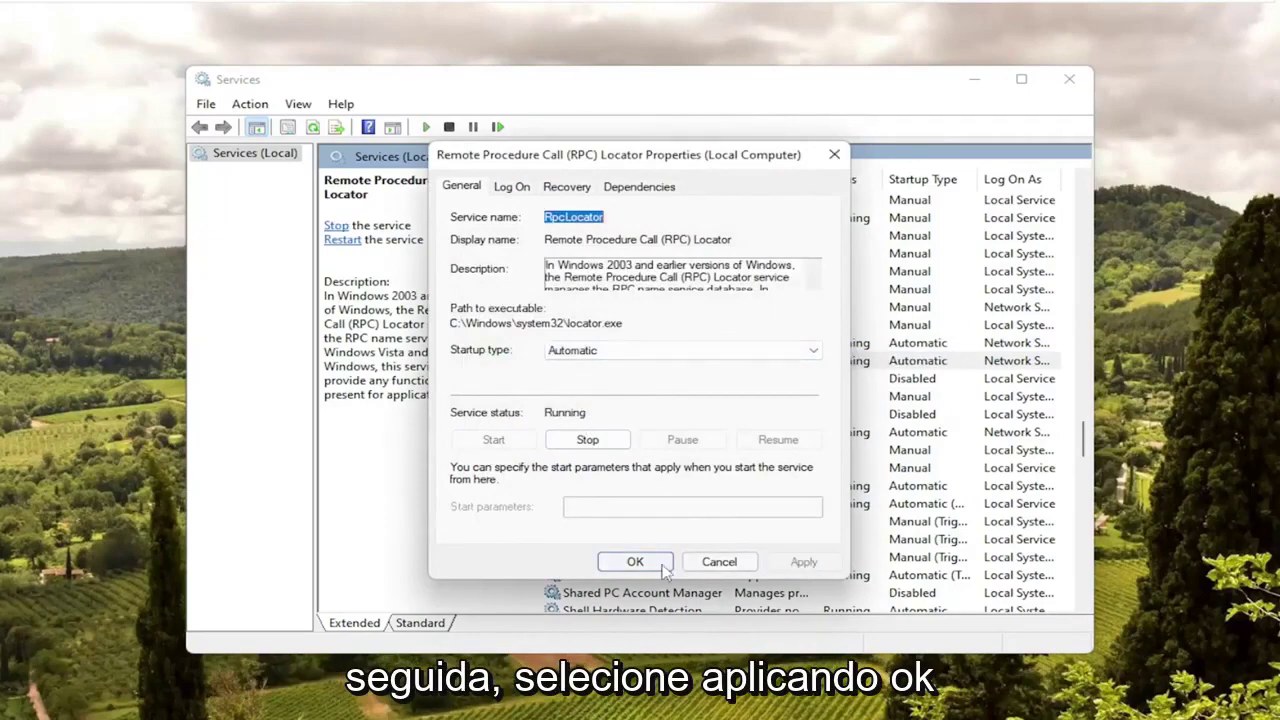
{"action": "left_click", "coordinate": [635, 562]}
{"action": "left_click", "coordinate": [1072, 88]}
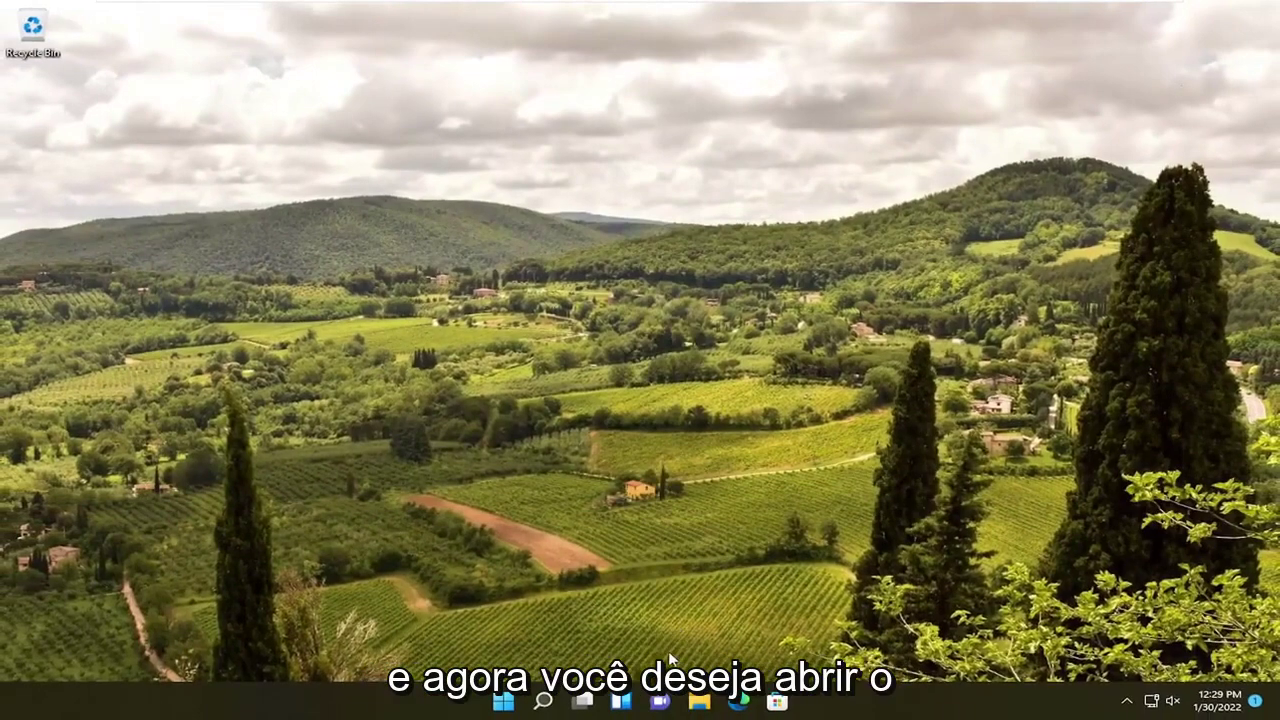
Find Indexing Options via search for 'index' and open its Advanced index settings.
{"action": "left_click", "coordinate": [541, 702]}
{"action": "type", "text": "index"}
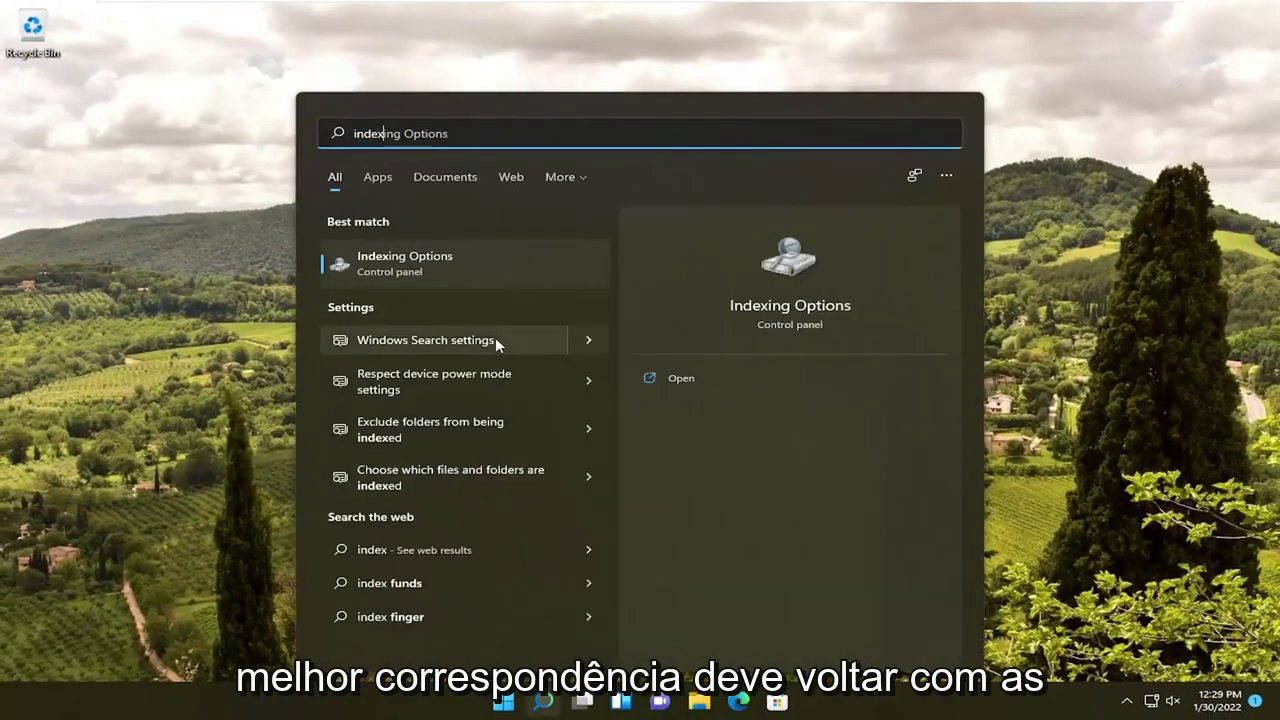
{"action": "left_click", "coordinate": [428, 263]}
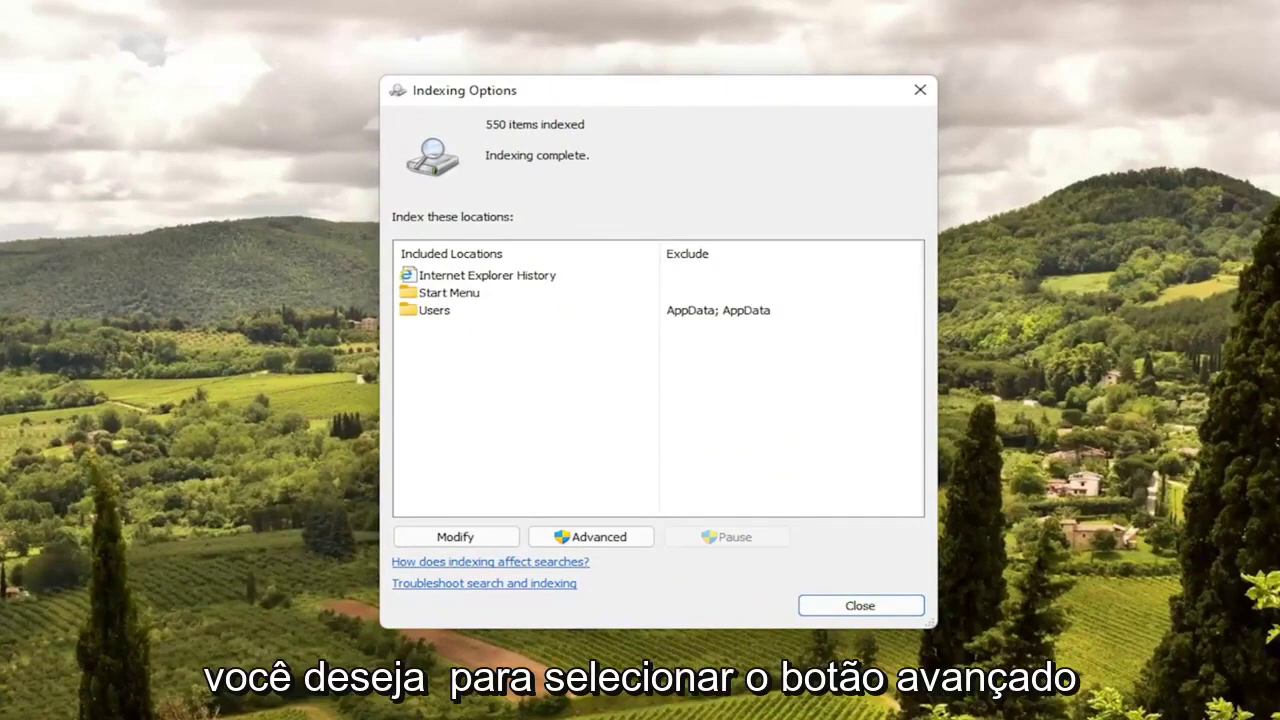
{"action": "left_click", "coordinate": [584, 538]}
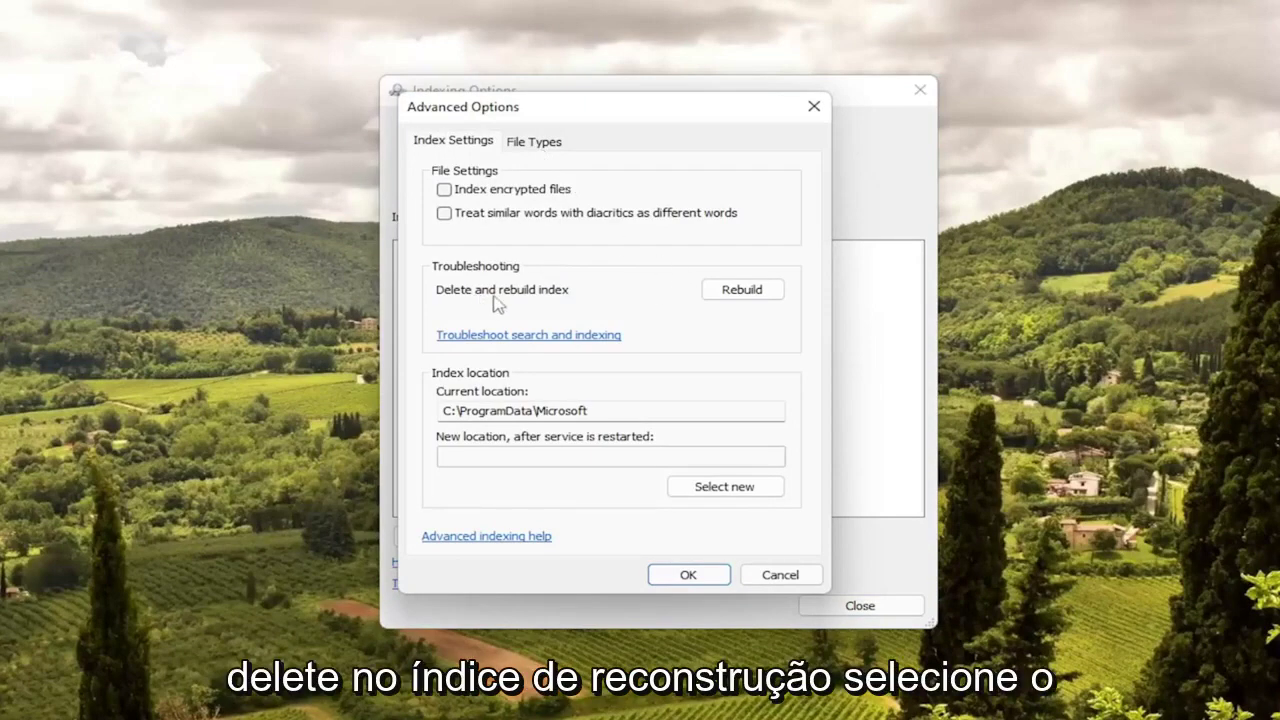
Rebuild the search index and close Indexing Options once 550 items are indexed.
{"action": "left_click", "coordinate": [745, 294]}
{"action": "left_click", "coordinate": [705, 490]}
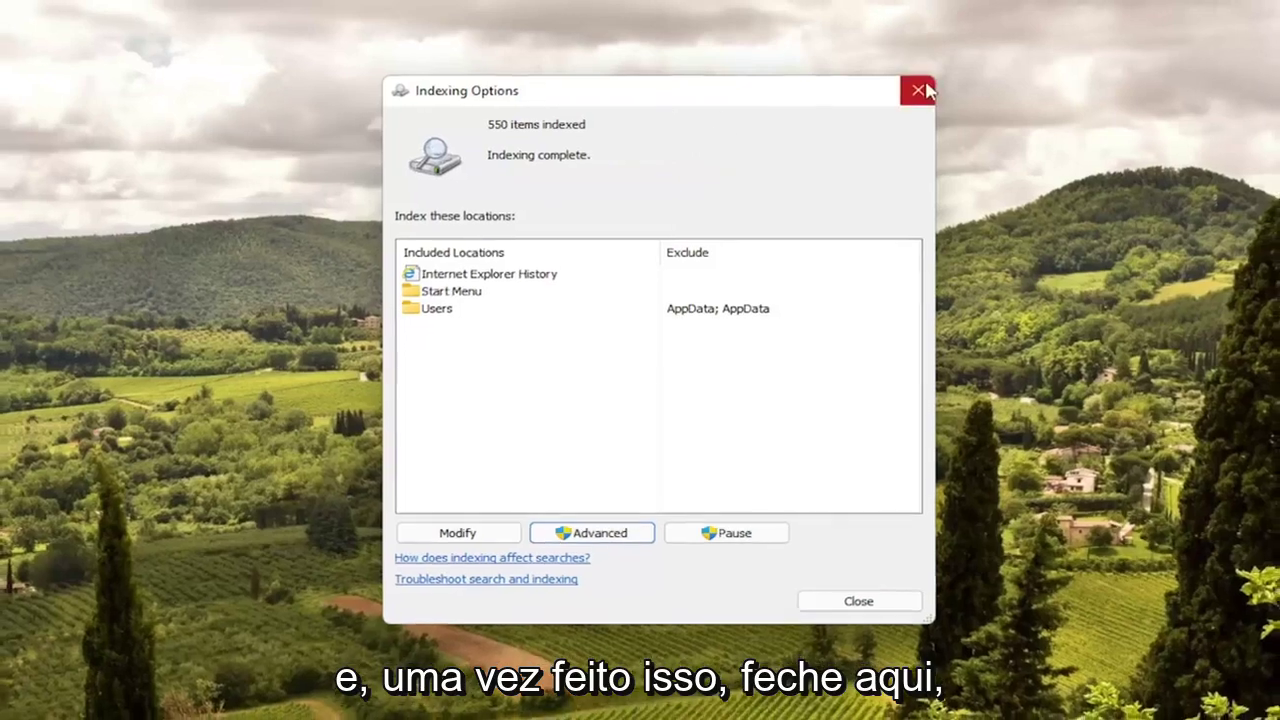
{"action": "left_click", "coordinate": [918, 91]}
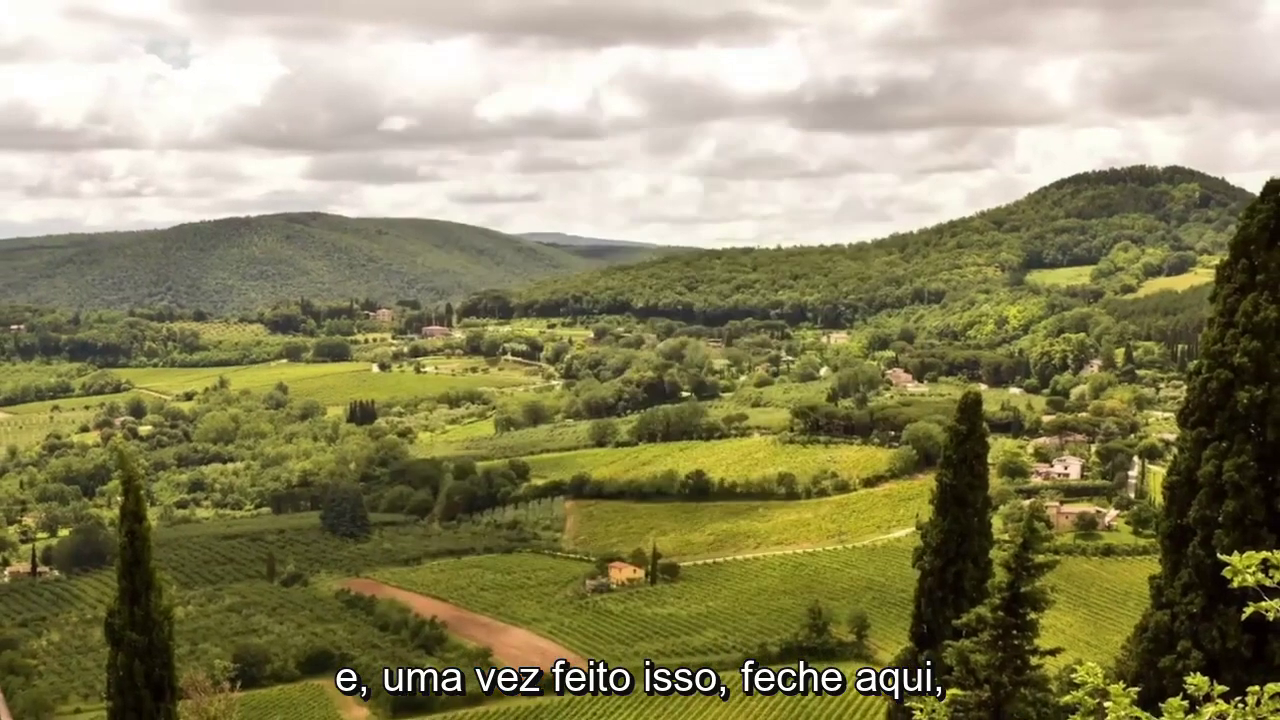
Launch Command Prompt as administrator from a 'cmd' search, accepting the UAC prompt.
{"action": "key", "text": "super+s"}
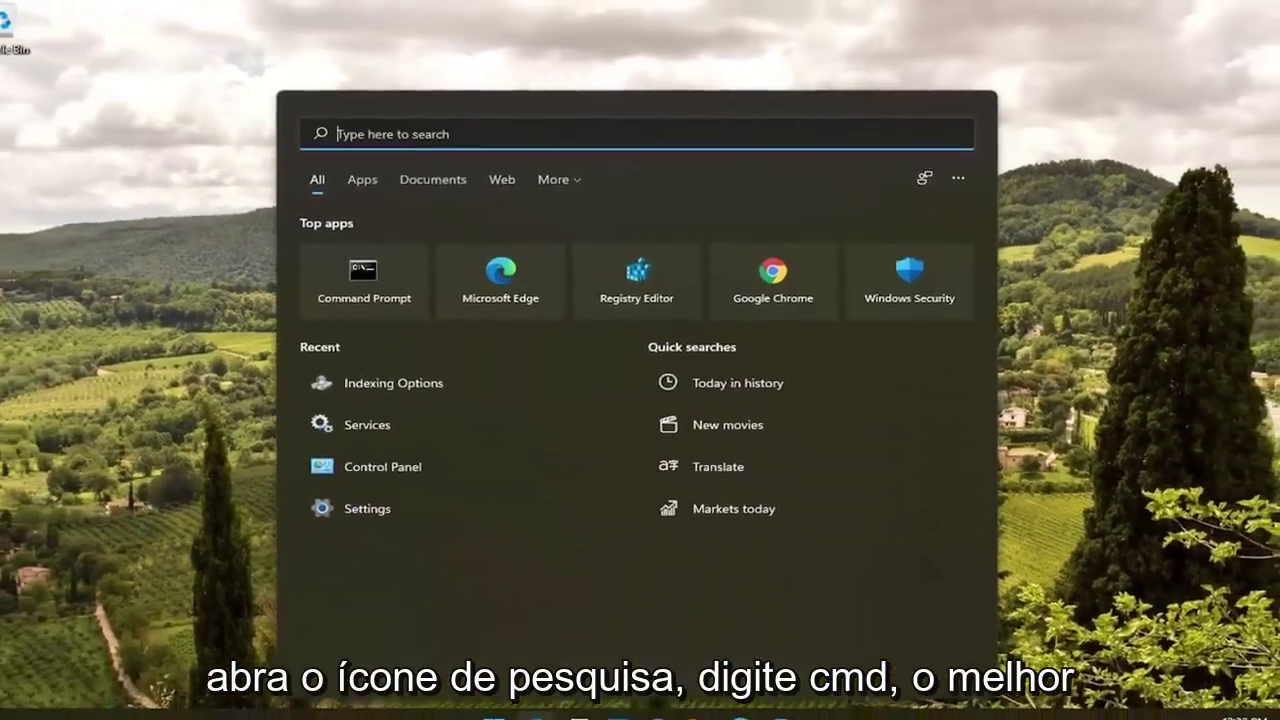
{"action": "type", "text": "cmd"}
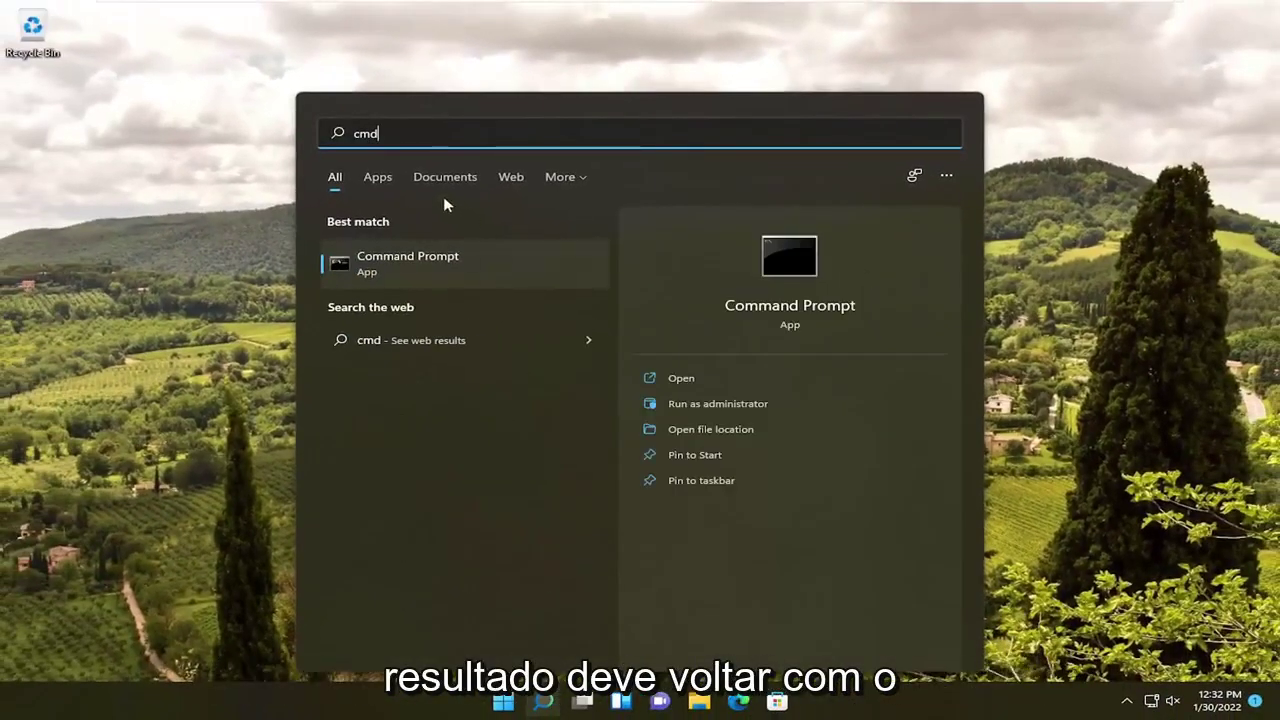
{"action": "right_click", "coordinate": [454, 270]}
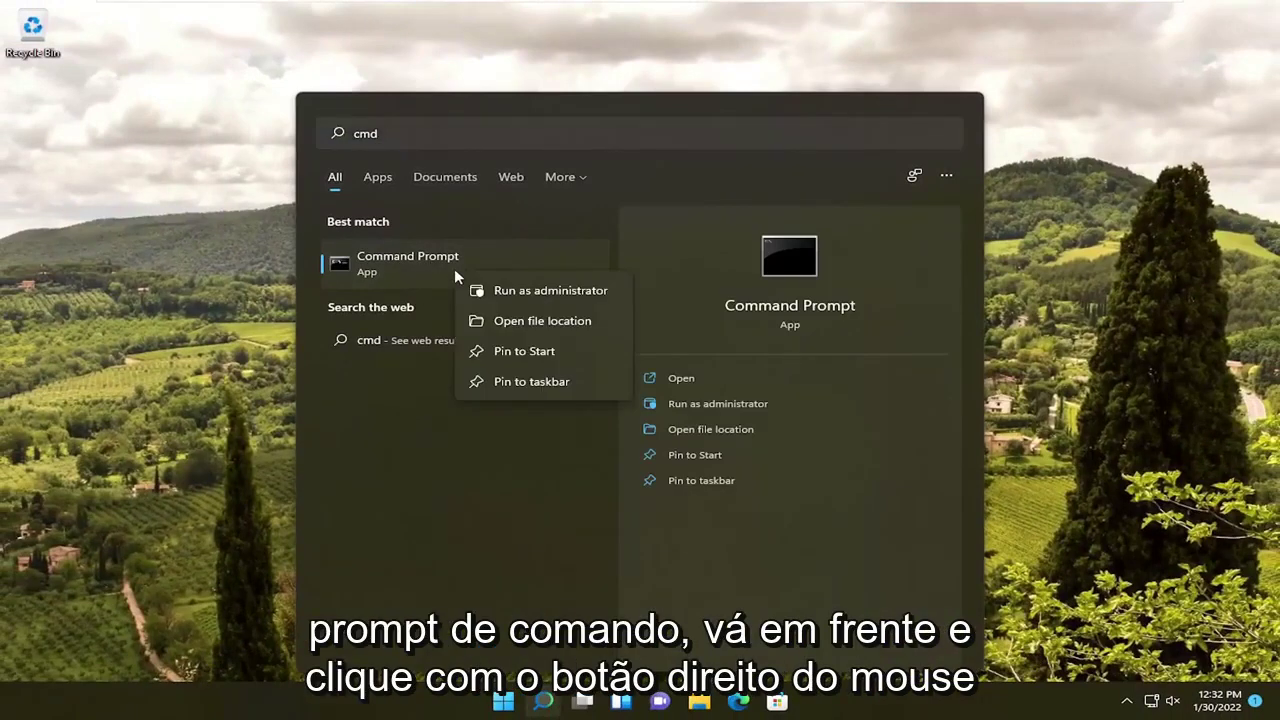
{"action": "left_click", "coordinate": [555, 295]}
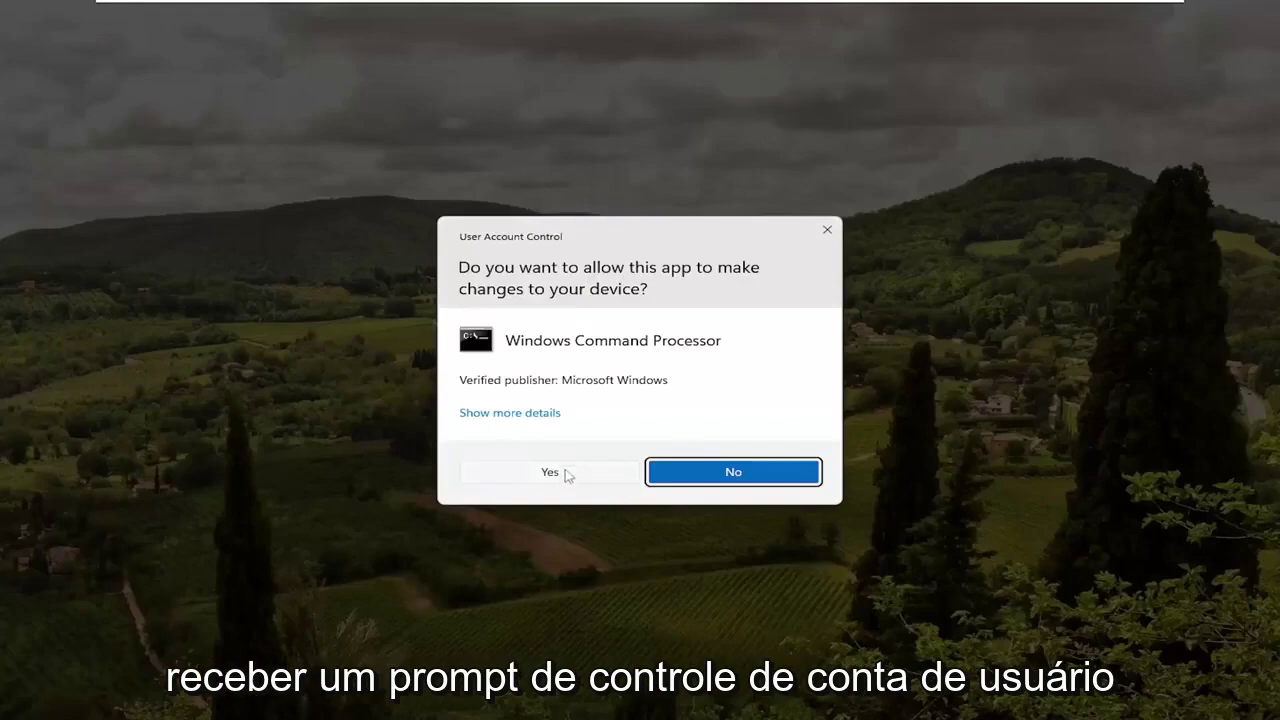
{"action": "left_click", "coordinate": [563, 474]}
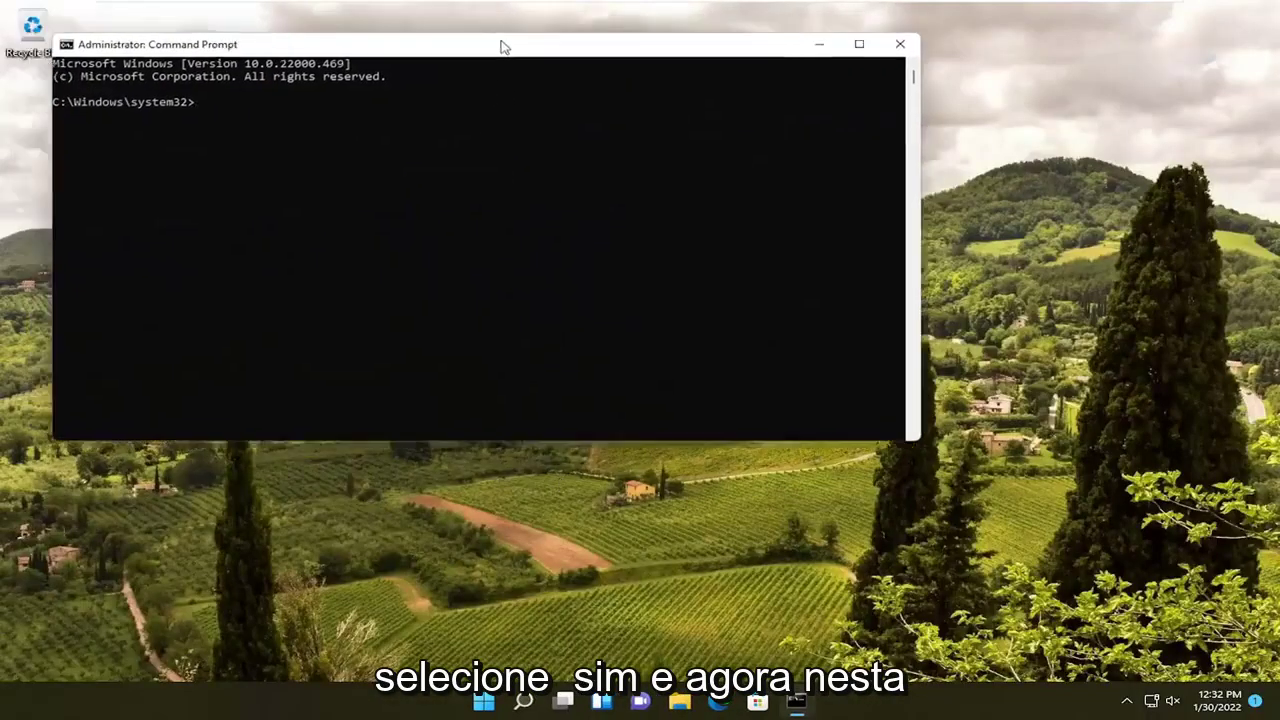
{"action": "left_click_drag", "start_coordinate": [503, 47], "coordinate": [663, 129]}
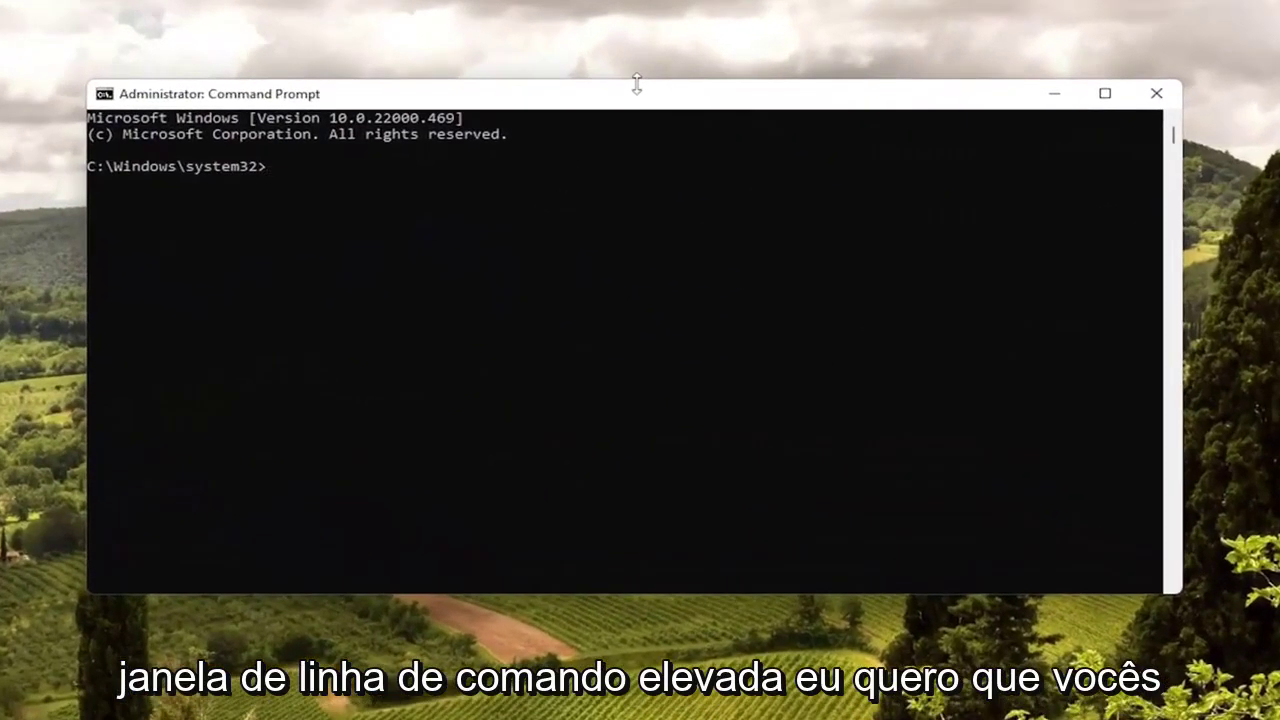
Run sfc /scannow in the administrator console.
{"action": "type", "text": "sfc"}
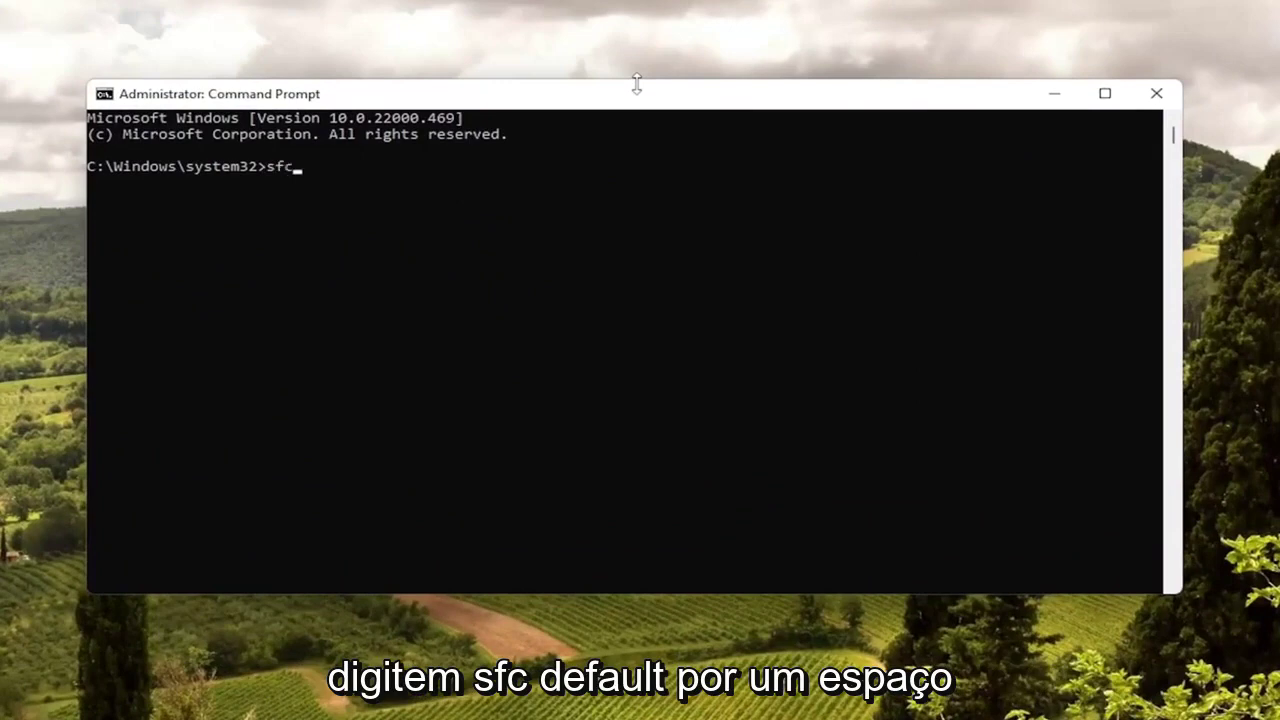
{"action": "type", "text": "annow"}
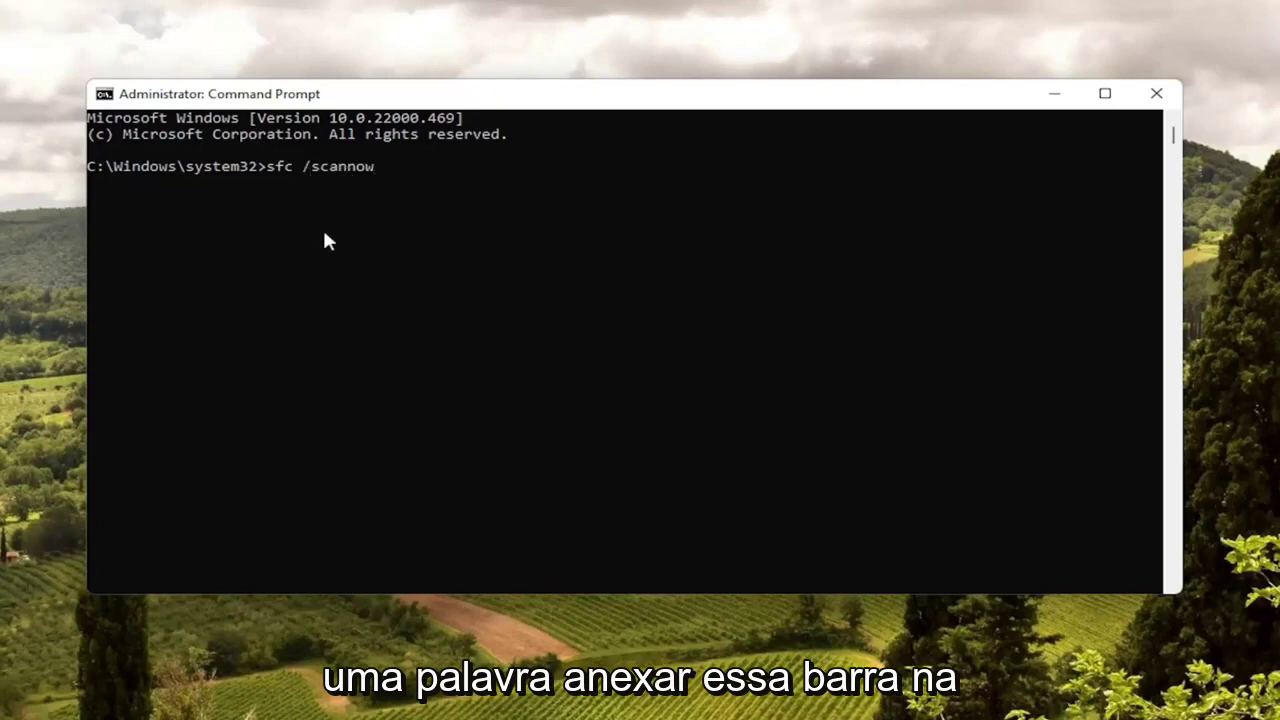
{"action": "key", "text": "Return"}
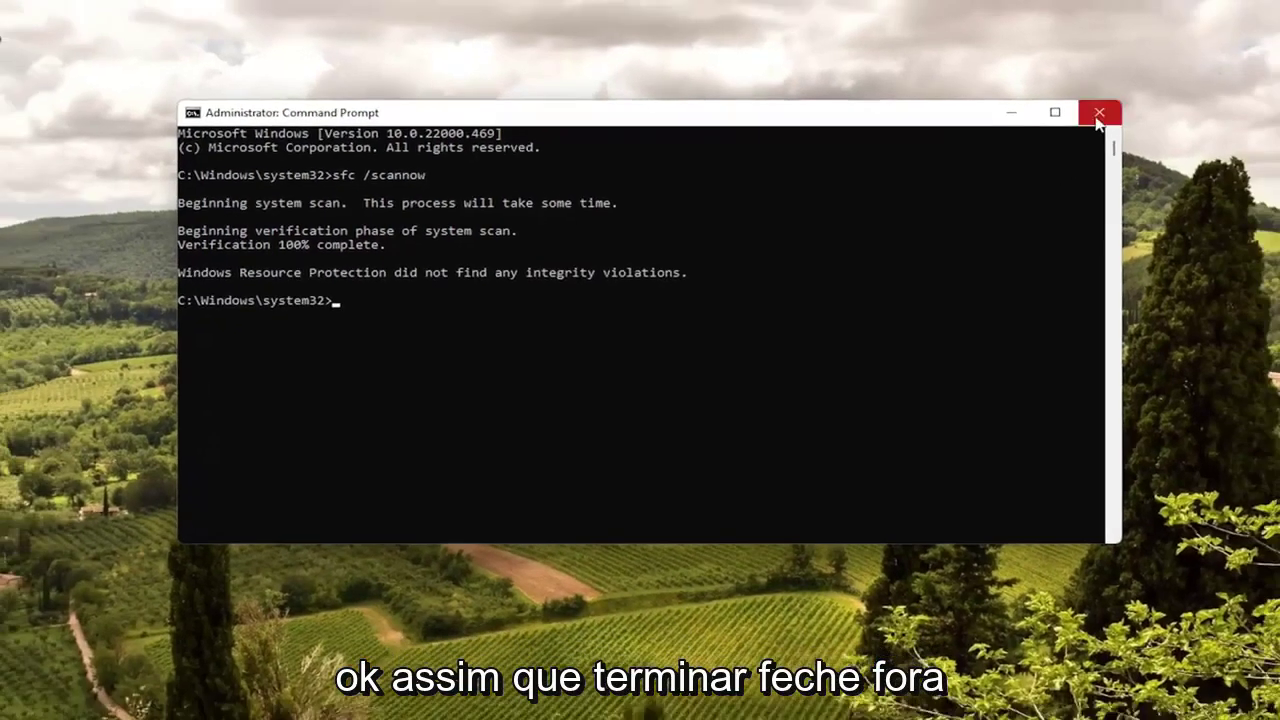
Close Command Prompt after the clean scan and restart the PC from the Start context menu.
{"action": "left_click", "coordinate": [1135, 100]}
{"action": "right_click", "coordinate": [503, 702]}
{"action": "mouse_move", "coordinate": [488, 637]}
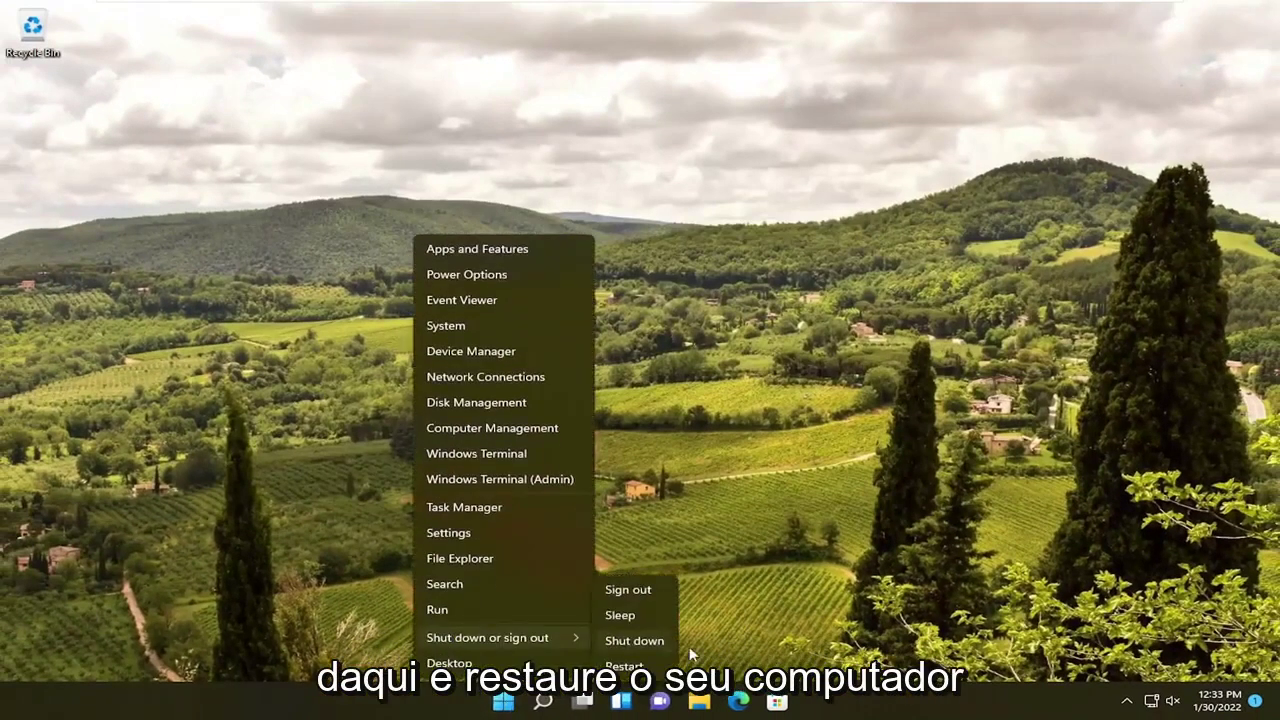
{"action": "left_click", "coordinate": [635, 663]}
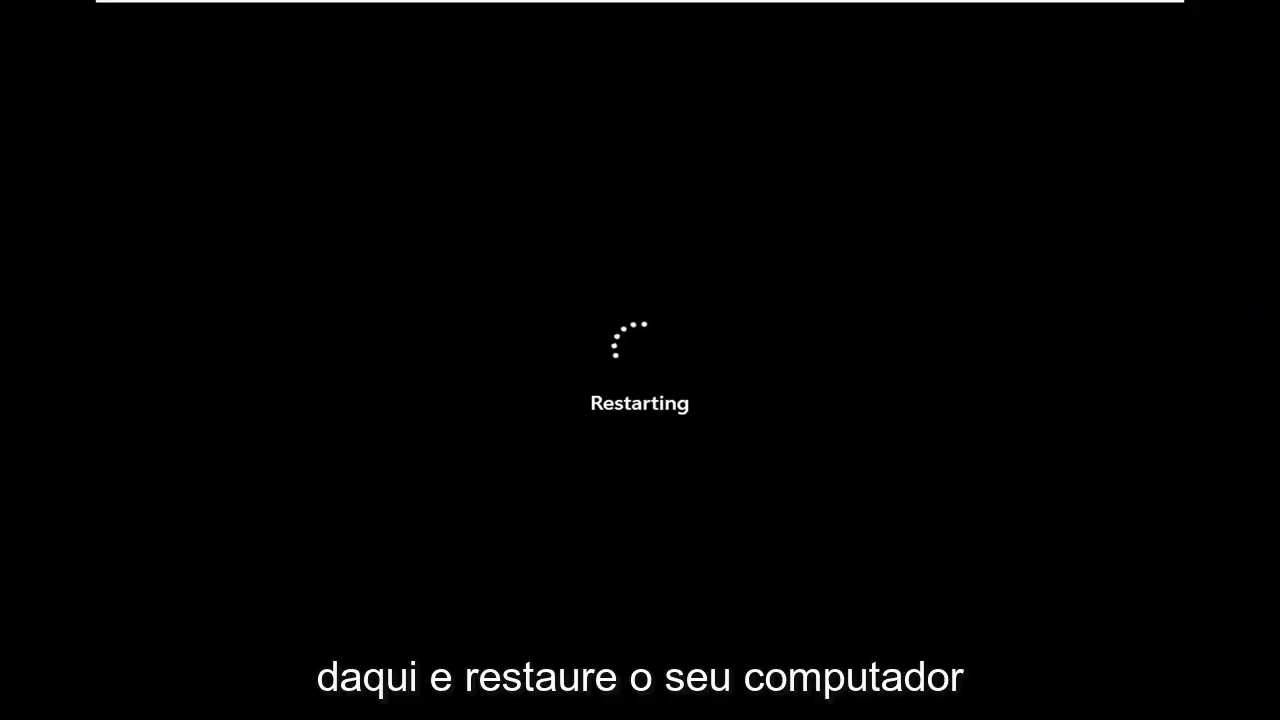